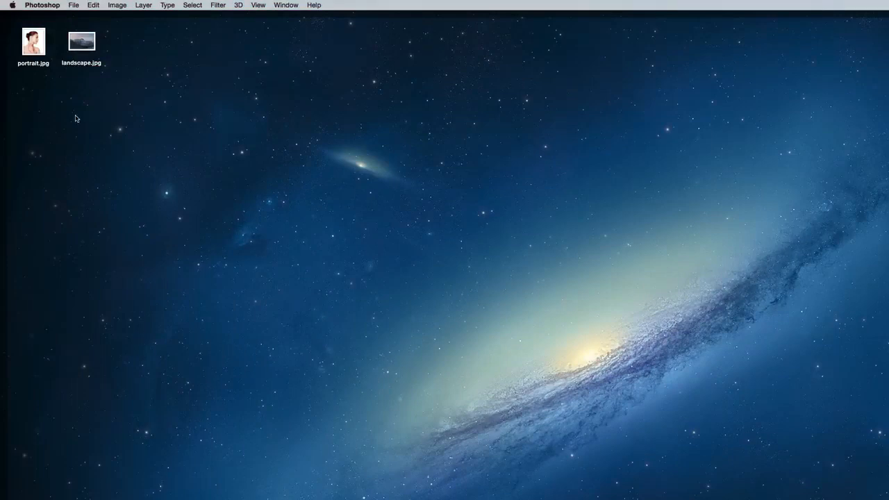
# Open portrait.jpg from the desktop in Adobe Photoshop CC 2014
pyautogui.rightClick(31, 47)
pyautogui.moveTo(164, 60)
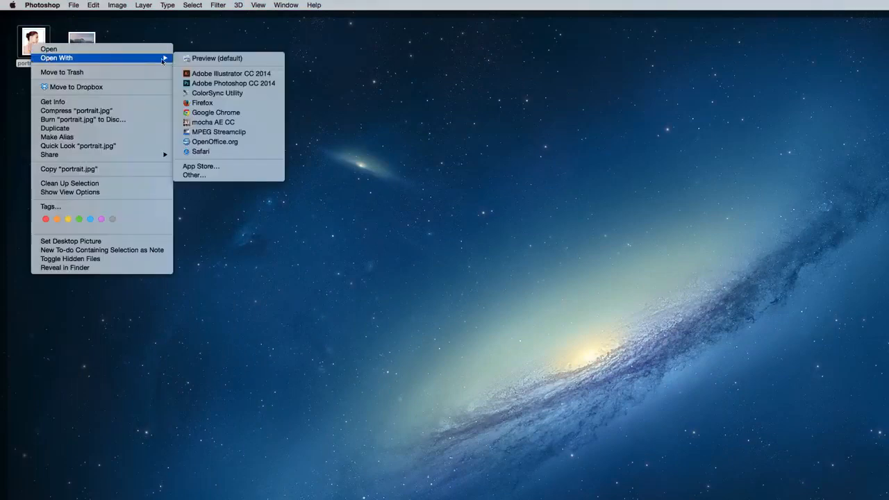
pyautogui.click(202, 83)
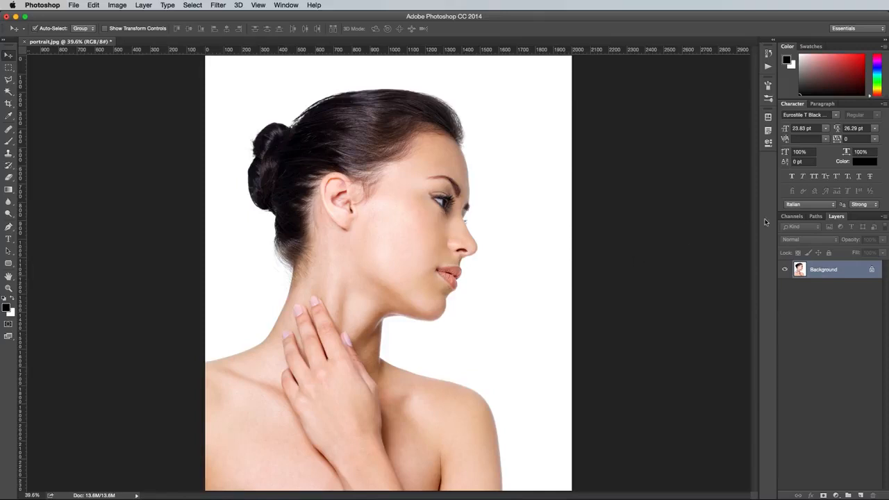
# Compare the Red, Green and Blue channels of the portrait and duplicate the Blue channel
pyautogui.click(789, 217)
pyautogui.click(820, 247)
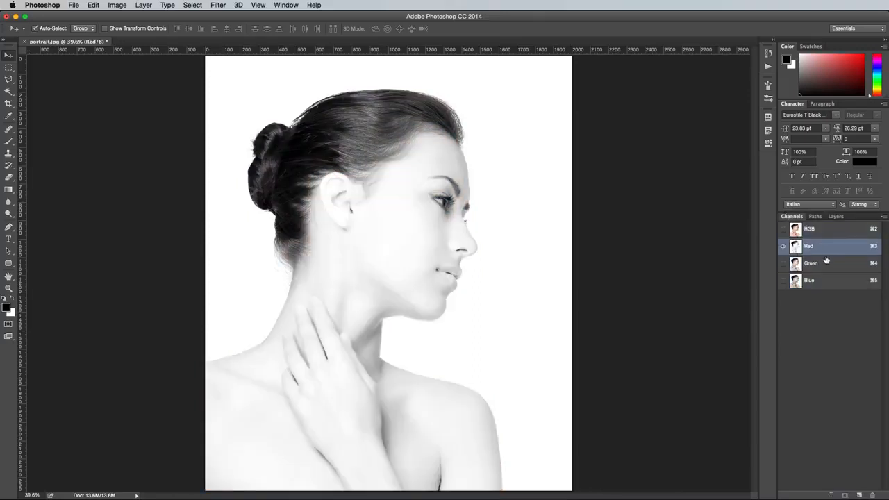
pyautogui.click(828, 264)
pyautogui.click(832, 281)
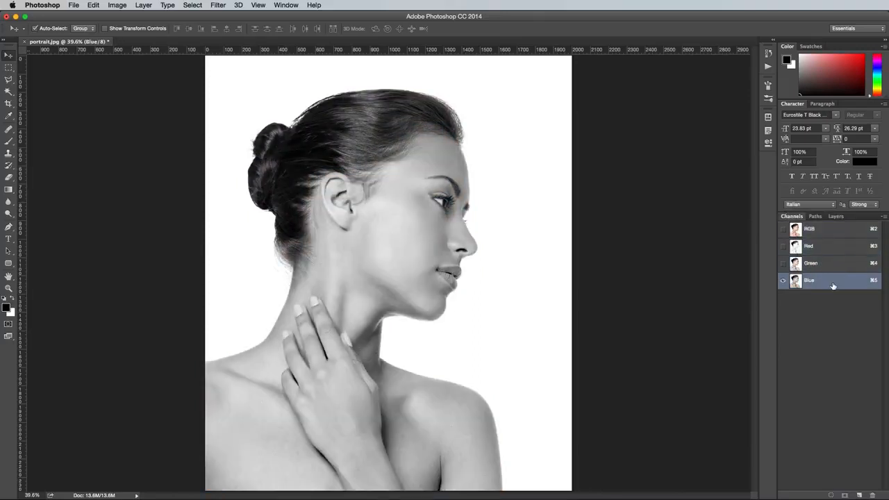
pyautogui.moveTo(833, 284); pyautogui.dragTo(859, 495)
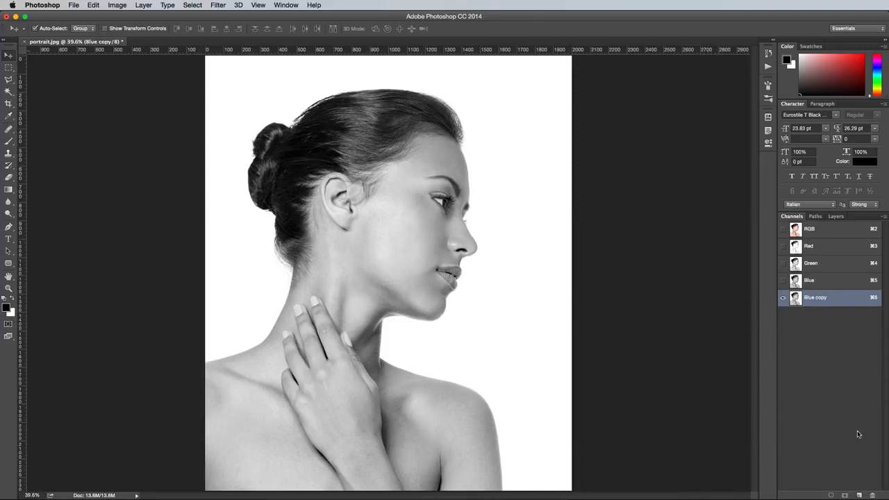
# Apply Levels to the Blue copy channel, shifting midtone and shadow input levels far toward the highlights to turn the figure nearly black
pyautogui.click(115, 5)
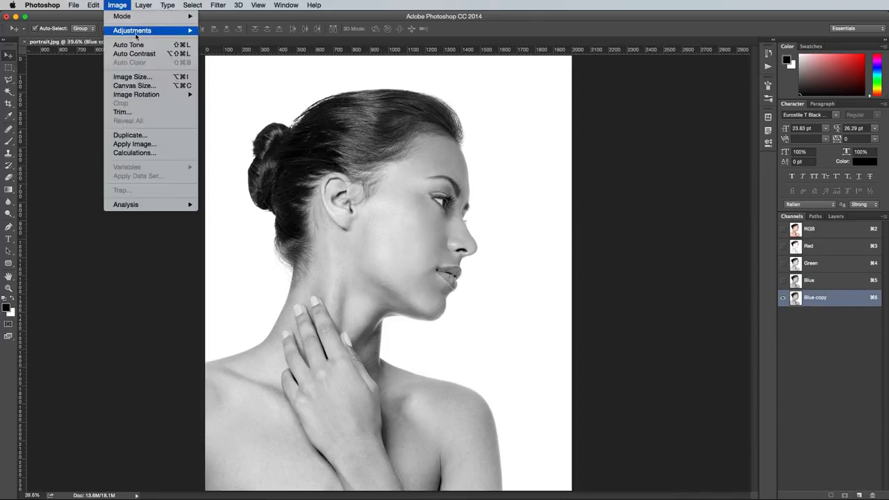
pyautogui.moveTo(136, 33)
pyautogui.click(221, 39)
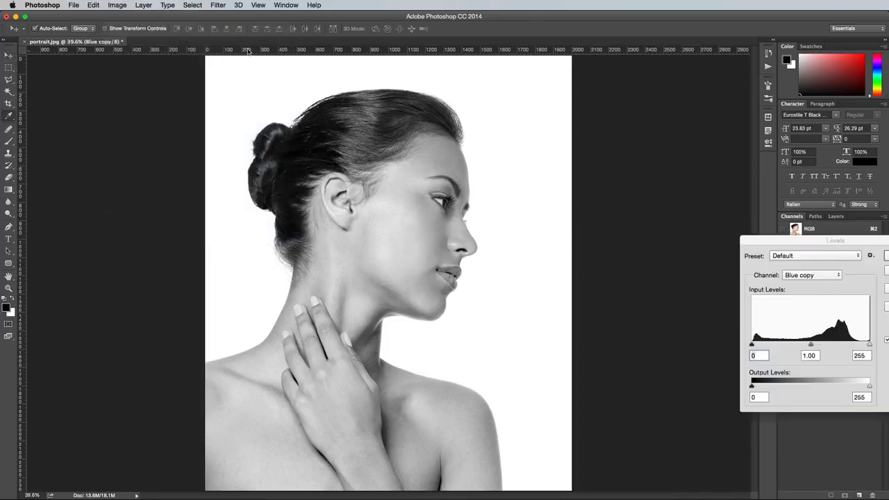
pyautogui.moveTo(810, 346); pyautogui.dragTo(847, 345)
pyautogui.moveTo(752, 345); pyautogui.dragTo(862, 345)
pyautogui.press('Return')
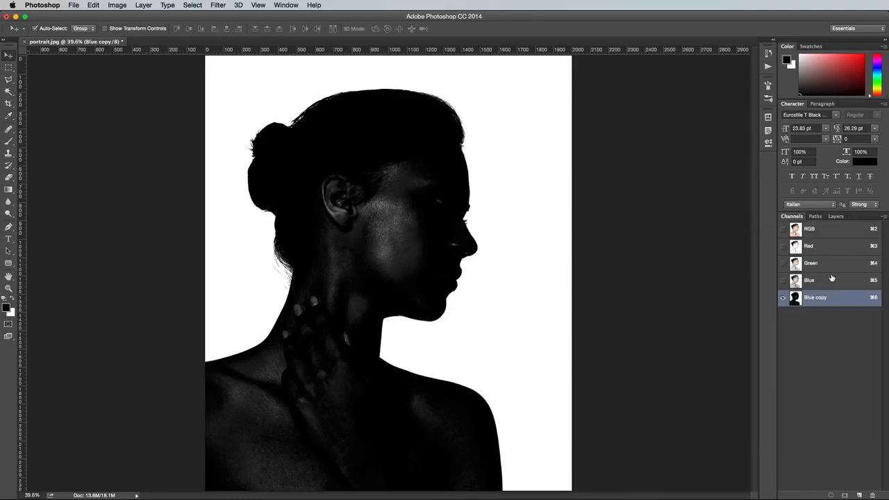
# Paint over the grey ear and cheek area in the Blue copy channel with a large, hard black brush
pyautogui.press('b')
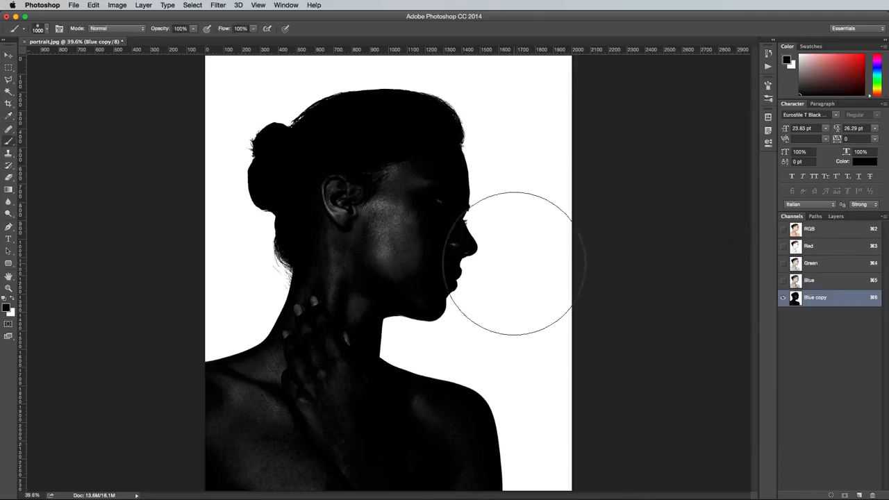
pyautogui.click(43, 29)
pyautogui.moveTo(71, 71)
pyautogui.mouseDown()
pyautogui.moveTo(102, 80)
pyautogui.moveTo(88, 59)
pyautogui.mouseUp()
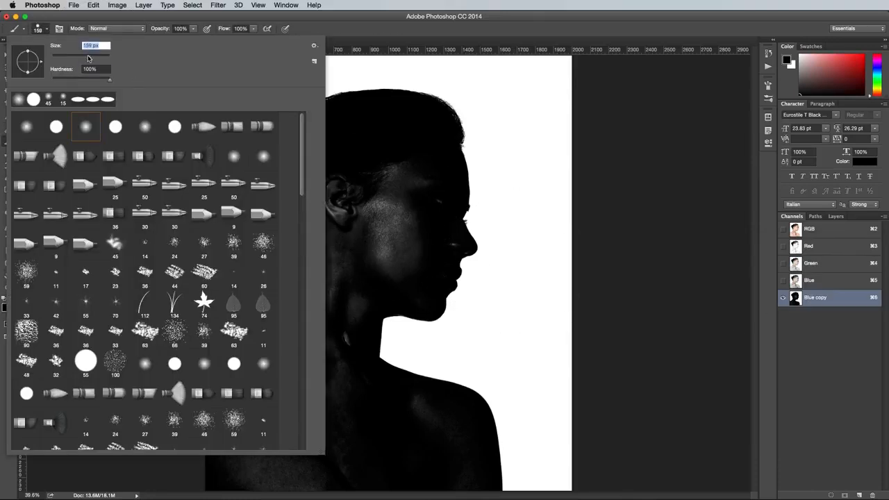
pyautogui.press('Return')
pyautogui.press(']')
pyautogui.press(']')
pyautogui.press(']')
pyautogui.press(']')
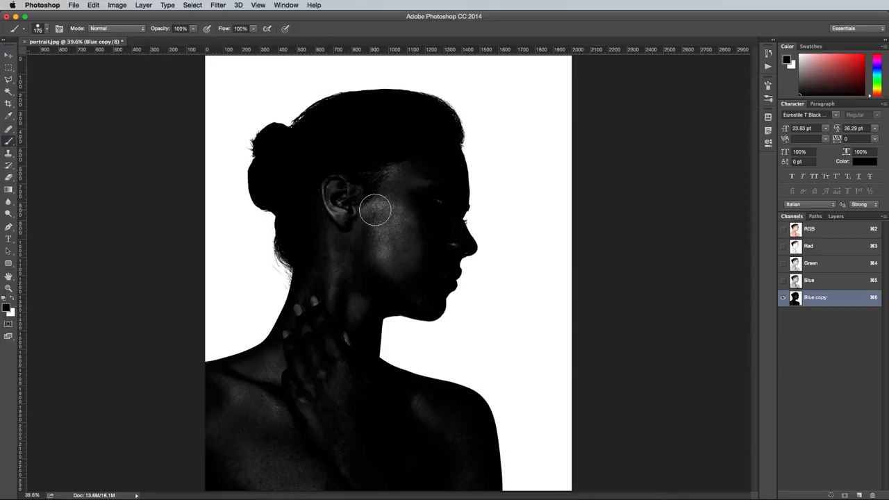
pyautogui.press(']')
pyautogui.press(']')
pyautogui.moveTo(367, 212)
pyautogui.mouseDown()
pyautogui.moveTo(362, 176)
pyautogui.moveTo(388, 198)
pyautogui.mouseUp()
# Paint the remaining grey areas of the face, neck, hand and shoulders black, reducing the brush size to 70 px
pyautogui.press('[')
pyautogui.press('[')
pyautogui.press('[')
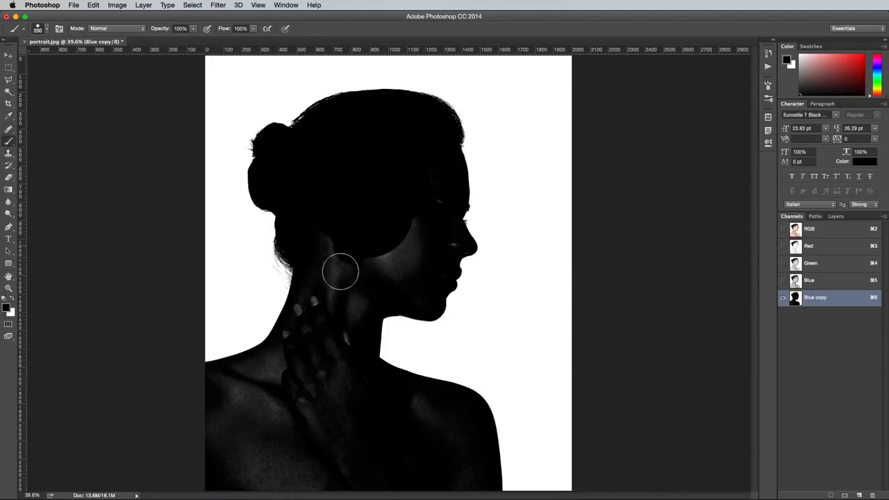
pyautogui.moveTo(341, 271)
pyautogui.mouseDown()
pyautogui.moveTo(262, 378)
pyautogui.moveTo(216, 423)
pyautogui.moveTo(410, 465)
pyautogui.moveTo(335, 340)
pyautogui.moveTo(415, 264)
pyautogui.moveTo(437, 208)
pyautogui.mouseUp()
pyautogui.press('[')
pyautogui.press('[')
pyautogui.press('[')
pyautogui.press('[')
pyautogui.press('[')
pyautogui.press('[')
pyautogui.press('[')
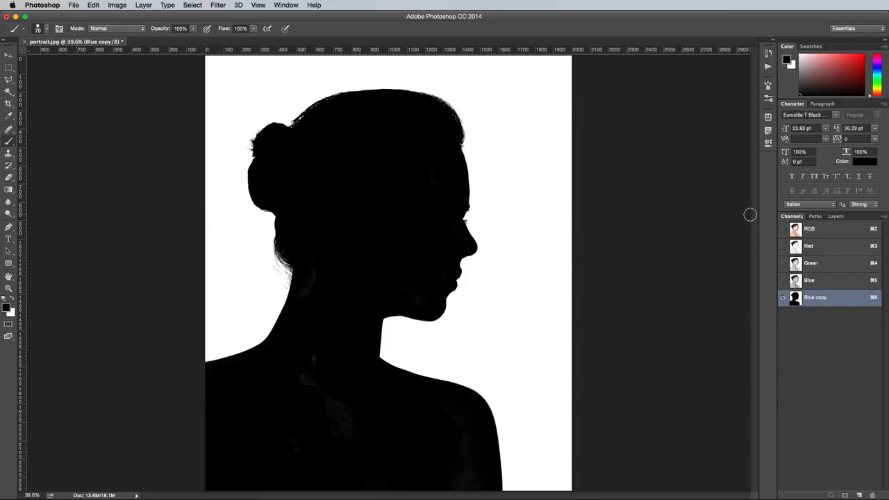
# Restore the RGB composite view, load the Blue copy channel as a selection and invert it to select the woman
pyautogui.click(827, 233)
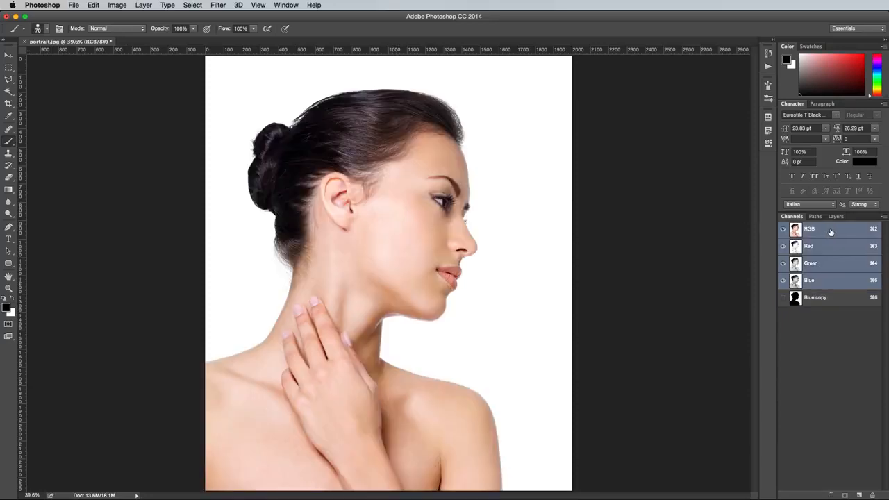
pyautogui.keyDown('super'); pyautogui.click(795, 299); pyautogui.keyUp('super')
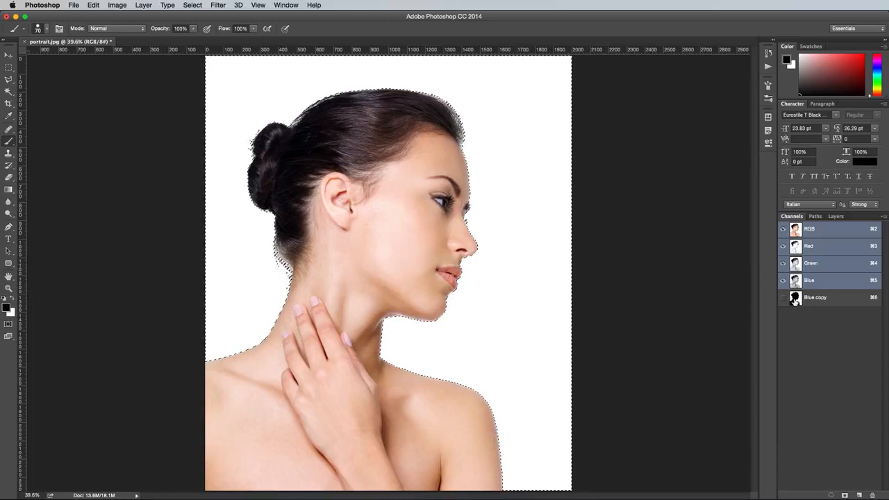
pyautogui.click(193, 5)
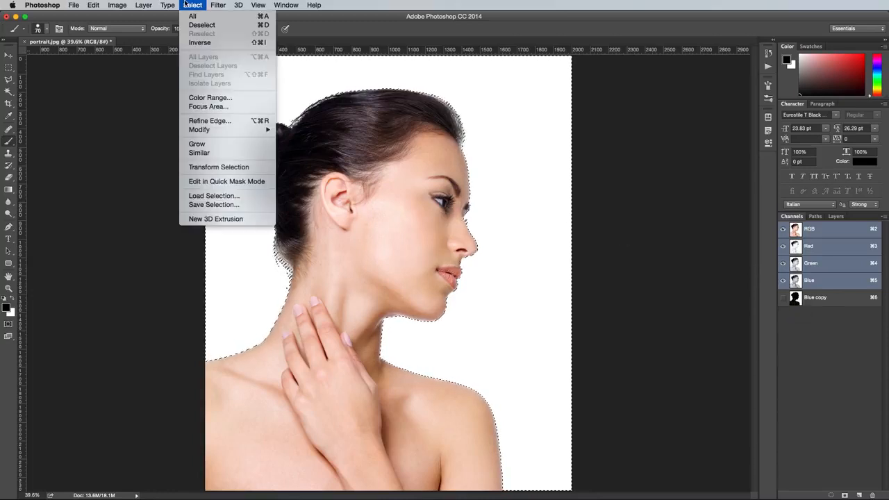
pyautogui.click(194, 43)
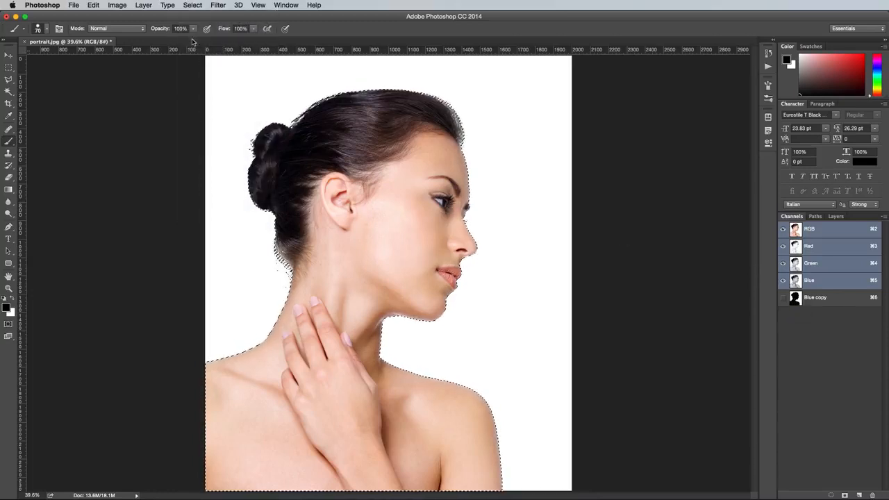
# Put the selected woman on a new layer and fill the Background layer with white, checking the cutout
pyautogui.click(835, 216)
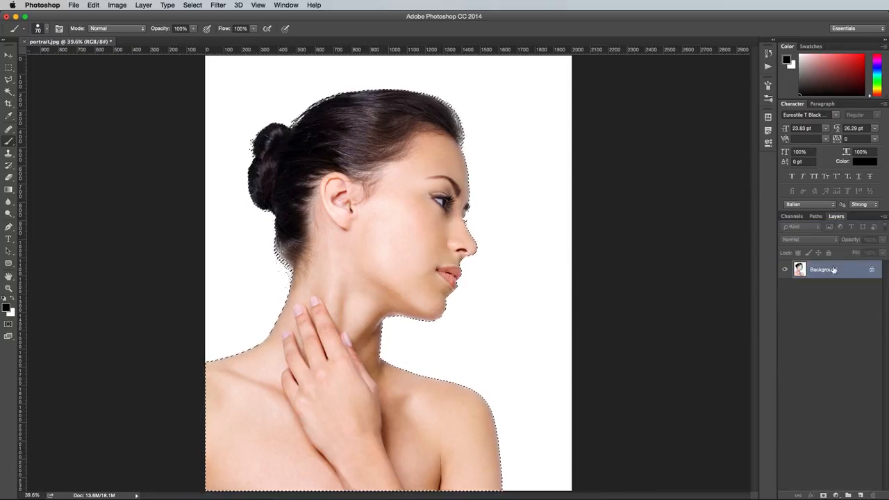
pyautogui.press('alt+shift+super+n')
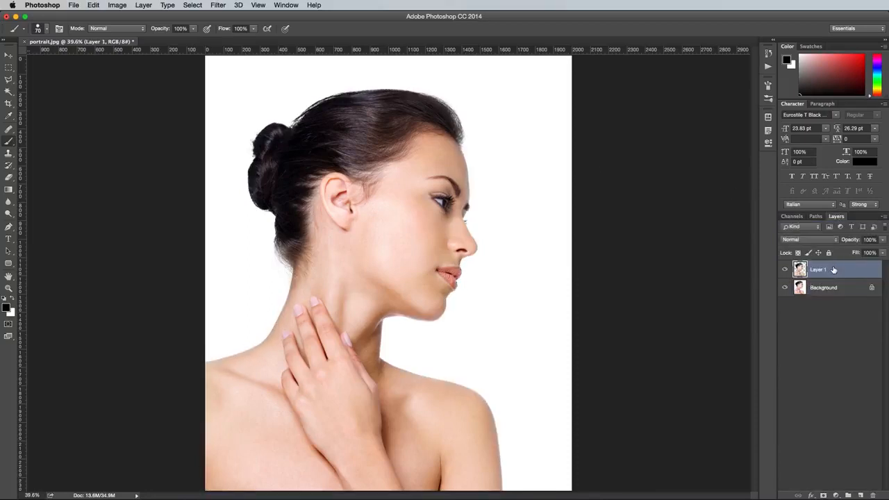
pyautogui.click(791, 288)
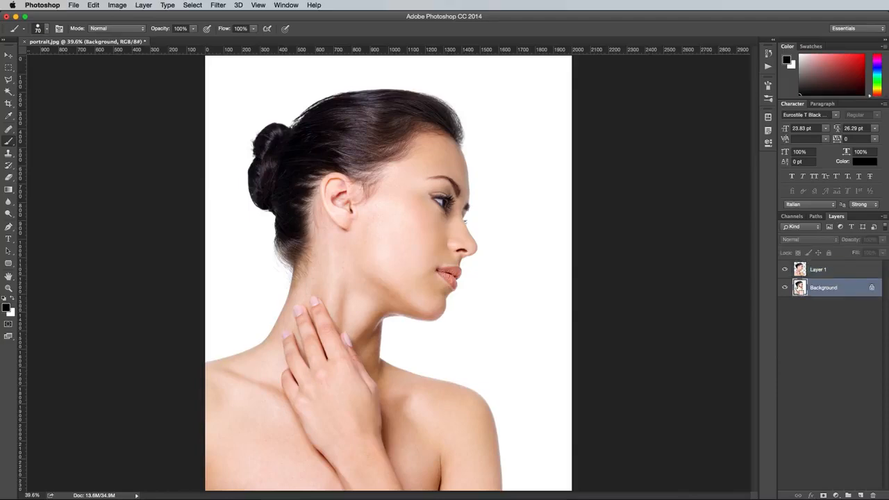
pyautogui.click(784, 288)
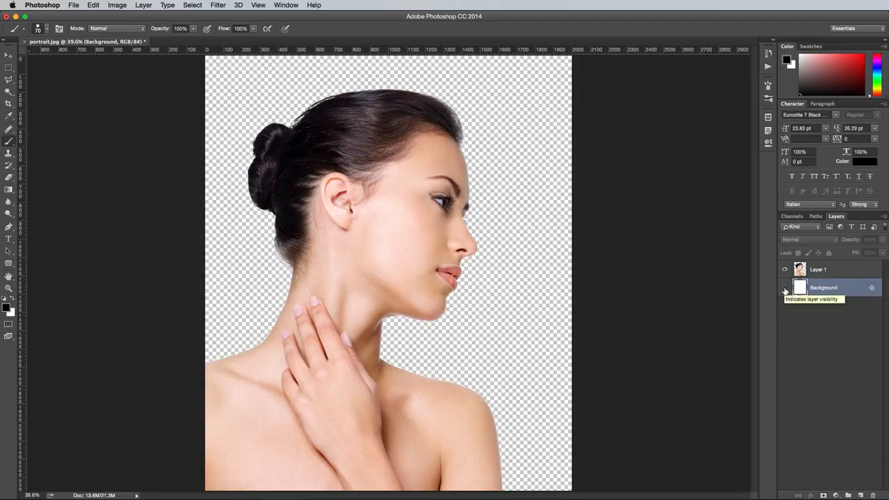
pyautogui.click(785, 288)
# Open landscape.jpg from the desktop in Adobe Photoshop CC 2014
pyautogui.press('F11')
pyautogui.rightClick(77, 45)
pyautogui.moveTo(105, 53)
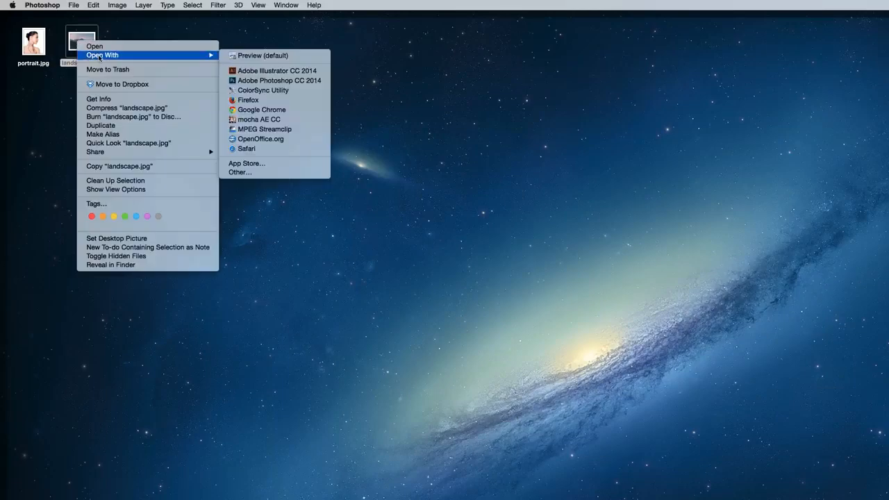
pyautogui.click(278, 80)
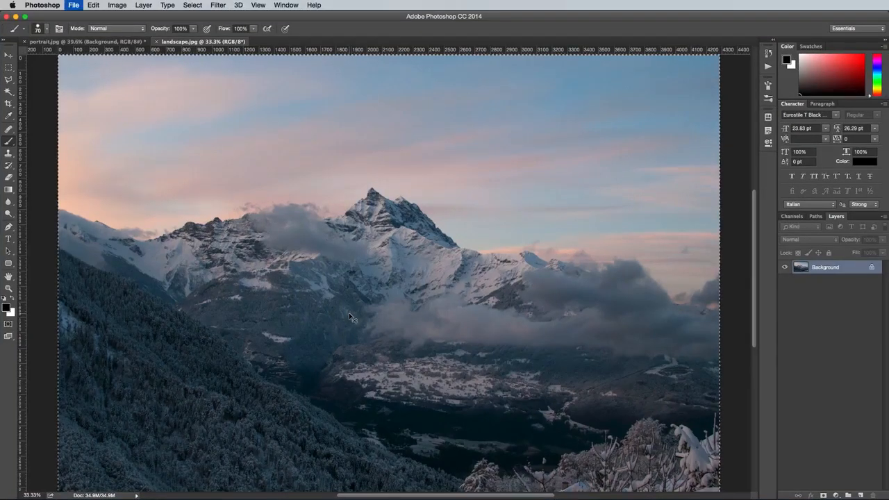
# Paste the whole landscape image into portrait.jpg as the topmost layer and close landscape.jpg
pyautogui.press('super+w')
pyautogui.press('super+v')
pyautogui.moveTo(839, 293); pyautogui.dragTo(835, 270)
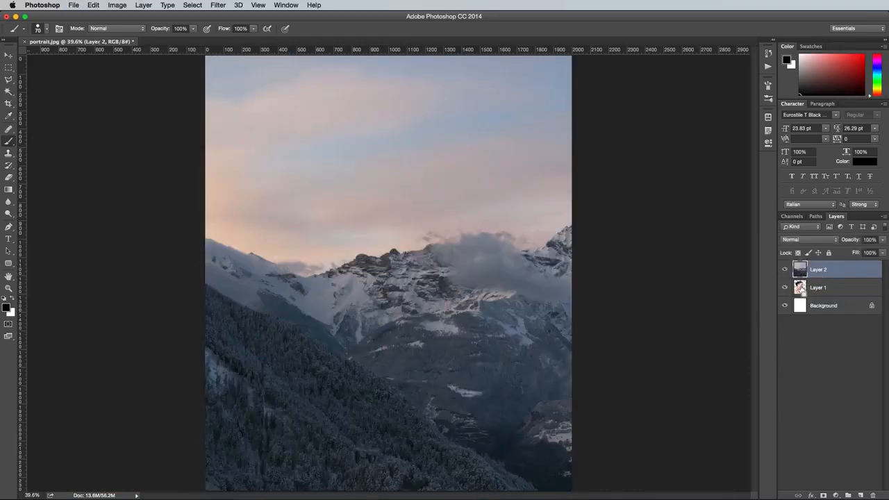
# Mask the landscape layer with the outline of Layer 1, unlink the mask and target the landscape image
pyautogui.keyDown('super'); pyautogui.click(801, 289); pyautogui.keyUp('super')
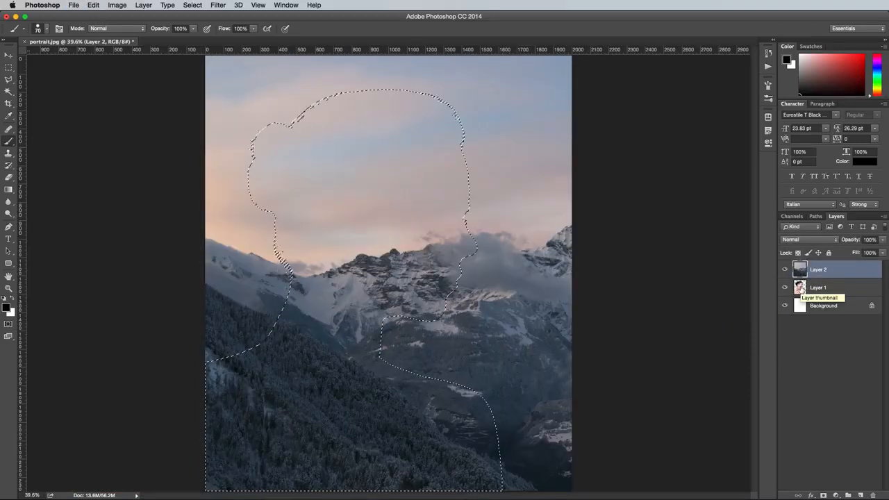
pyautogui.click(823, 496)
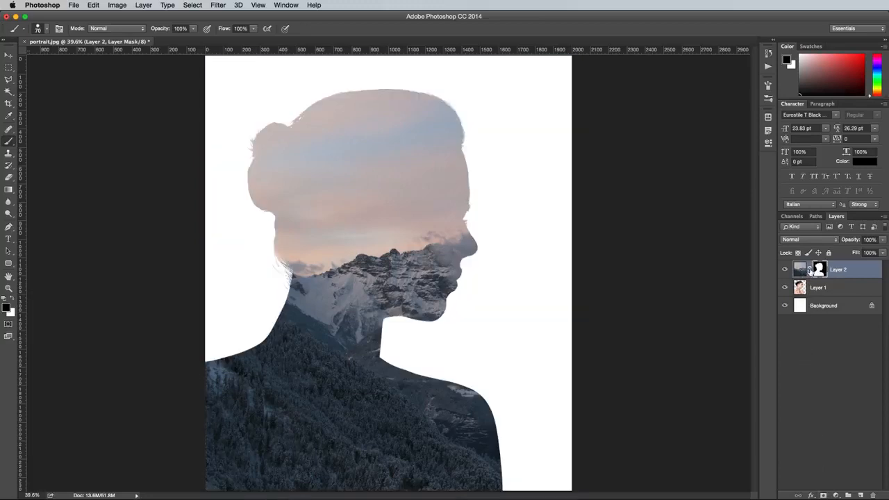
pyautogui.click(799, 271)
# Start a Scale transform on the landscape and move it so the mountain peak lies inside the head silhouette
pyautogui.click(93, 6)
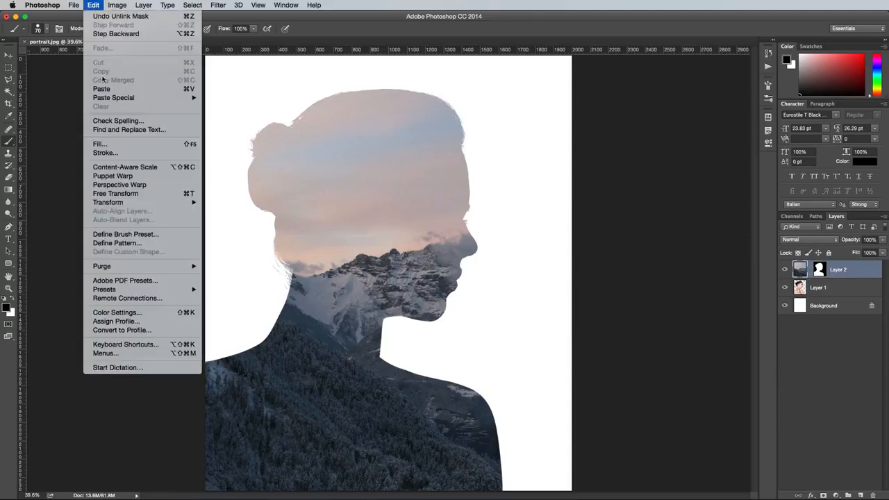
pyautogui.moveTo(138, 206)
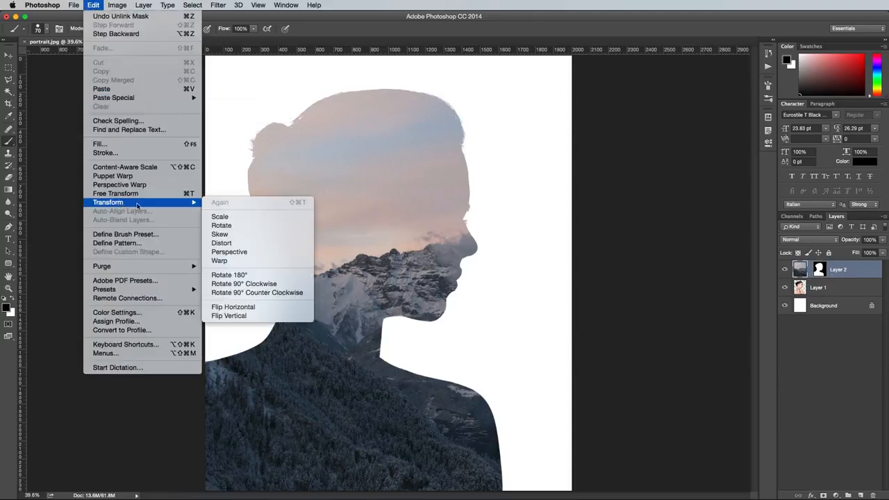
pyautogui.click(220, 216)
pyautogui.moveTo(309, 230); pyautogui.dragTo(216, 221)
pyautogui.moveTo(330, 224); pyautogui.dragTo(356, 229)
pyautogui.press('super+minus')
pyautogui.press('super+minus')
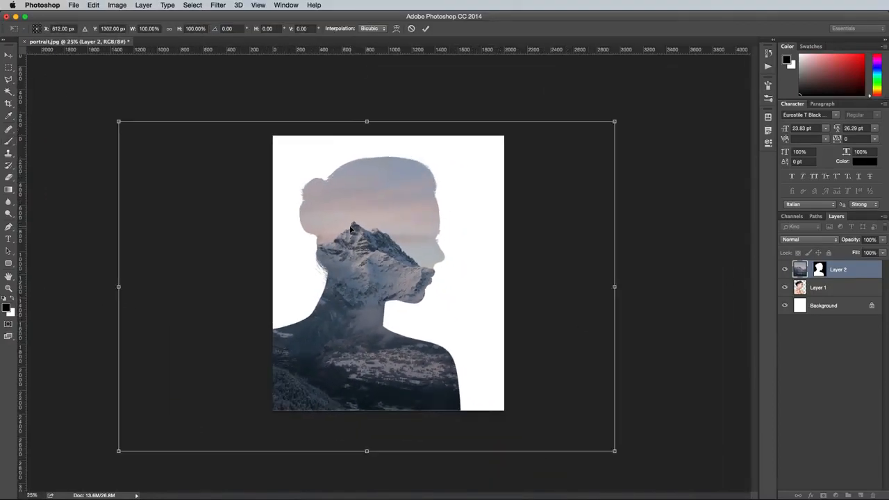
# Scale the landscape down to about 84.5% and reposition it with the peak in the lower part of the head
pyautogui.moveTo(119, 451); pyautogui.dragTo(174, 412)
pyautogui.moveTo(287, 345); pyautogui.dragTo(260, 359)
pyautogui.moveTo(146, 426); pyautogui.dragTo(167, 413)
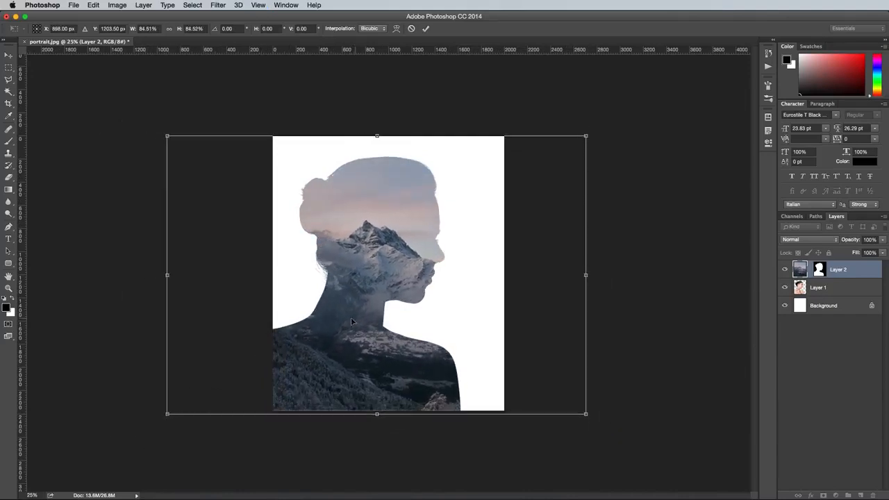
pyautogui.moveTo(356, 314); pyautogui.dragTo(358, 324)
pyautogui.press('Return')
pyautogui.press('super+0')
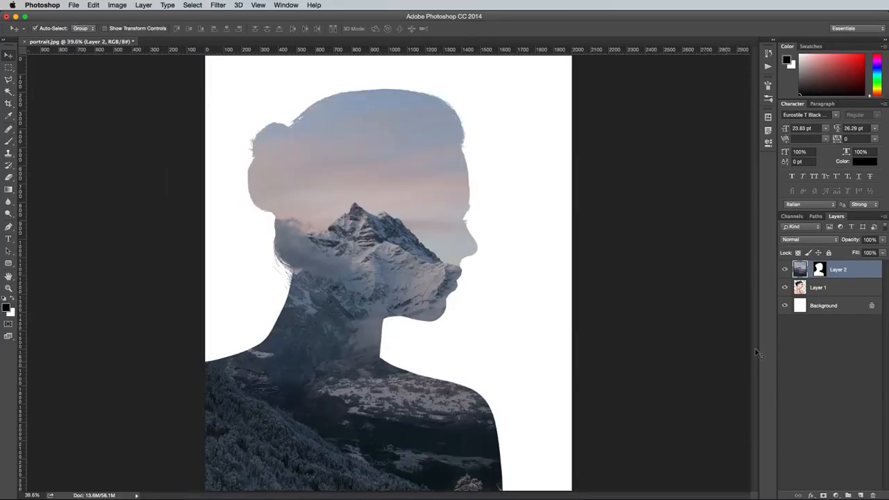
# Duplicate Layer 1 and place the copy above the masked landscape layer
pyautogui.click(843, 289)
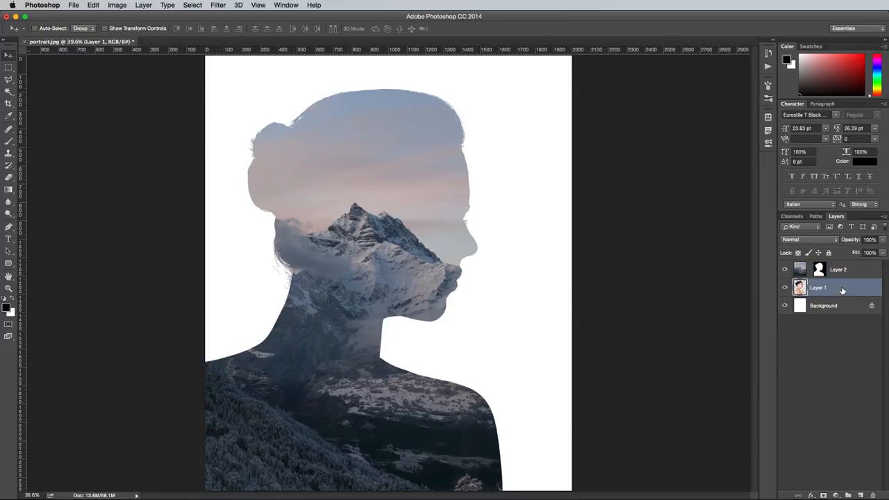
pyautogui.press('super+j')
pyautogui.moveTo(846, 289); pyautogui.dragTo(846, 270)
# Desaturate Layer 1 copy to make the portrait black and white
pyautogui.click(114, 5)
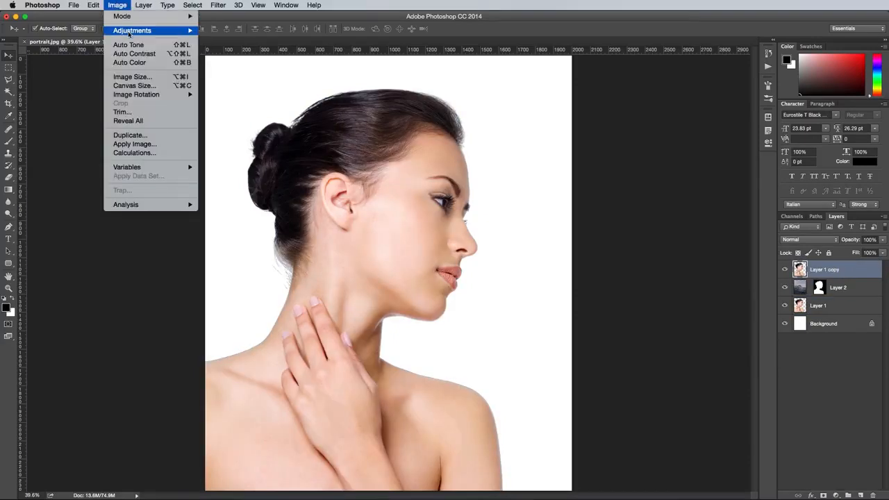
pyautogui.moveTo(132, 30)
pyautogui.click(224, 211)
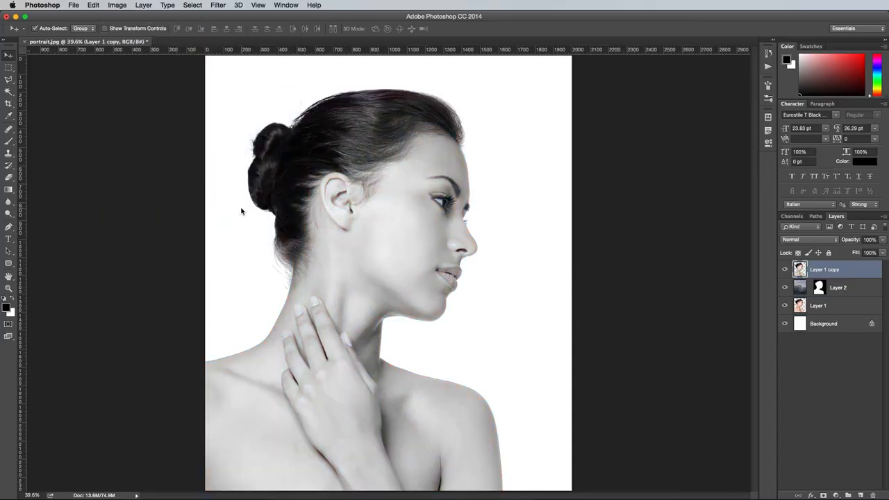
# Set the blend mode of Layer 1 copy to Multiply and add a layer mask to it
pyautogui.click(802, 239)
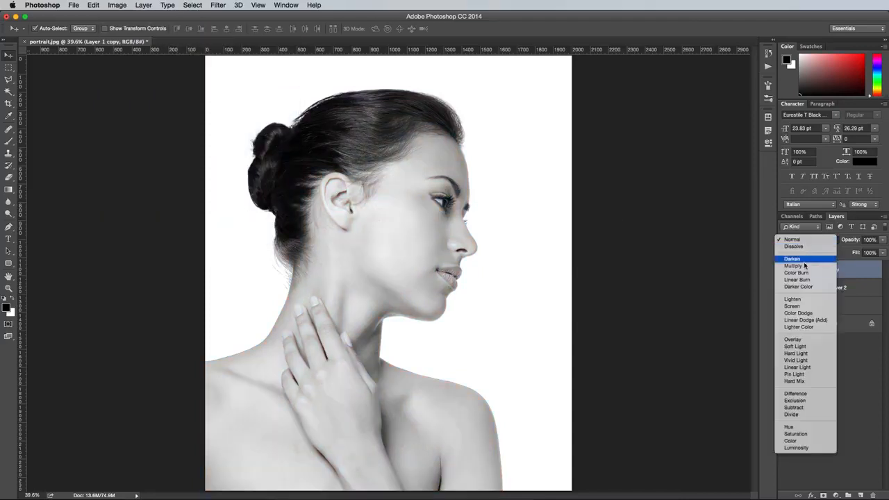
pyautogui.click(804, 269)
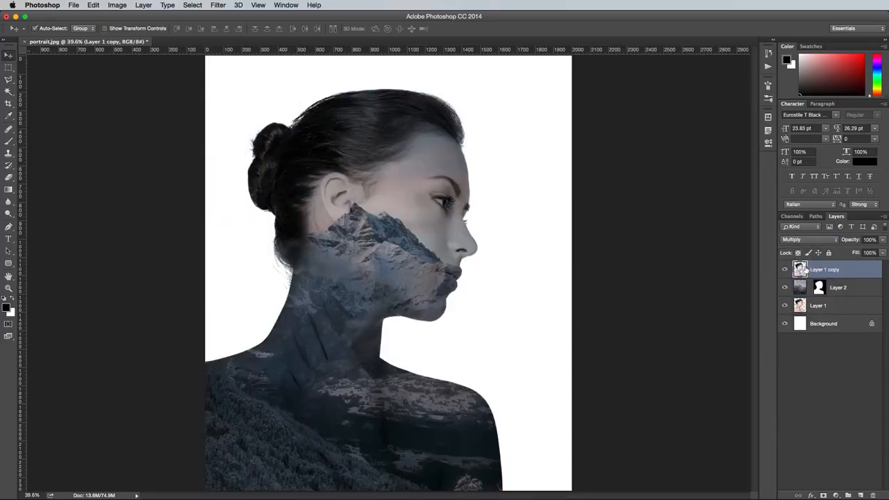
pyautogui.click(824, 495)
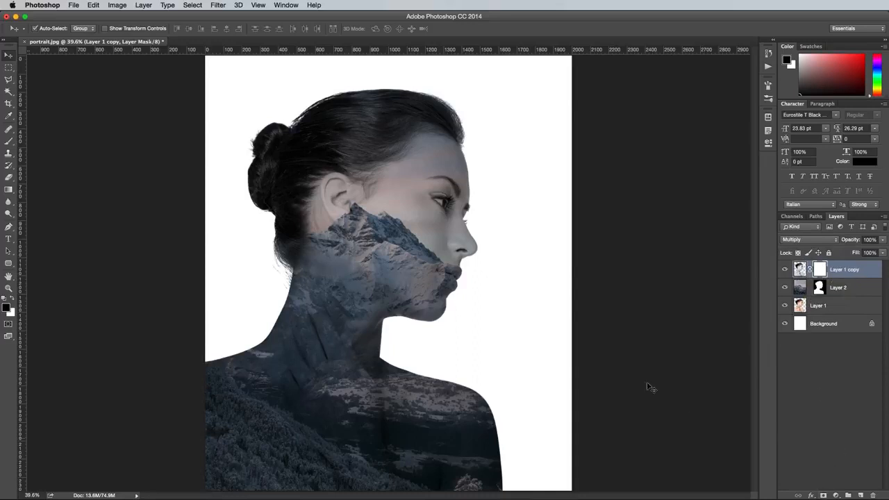
# Paint black on the Layer 1 copy mask with a soft 700 px brush over the hair, neck and shoulders, keeping the face
pyautogui.press('b')
pyautogui.click(43, 29)
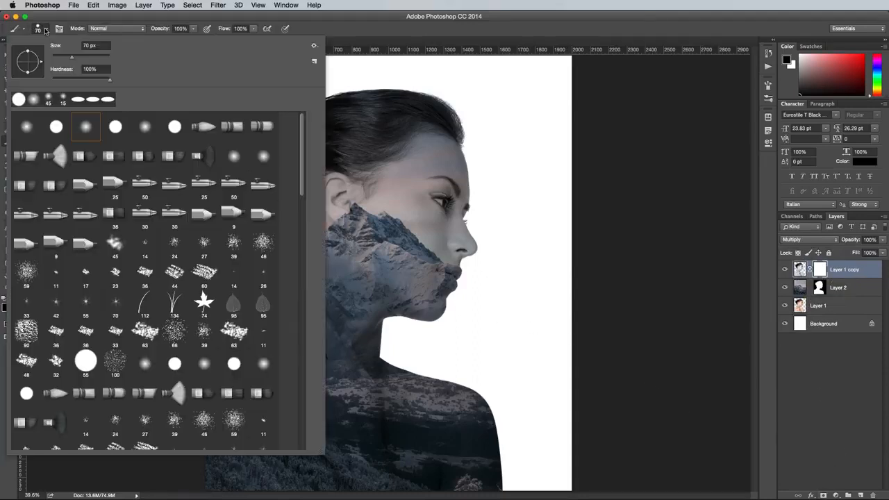
pyautogui.moveTo(70, 78); pyautogui.dragTo(44, 77)
pyautogui.click(335, 30)
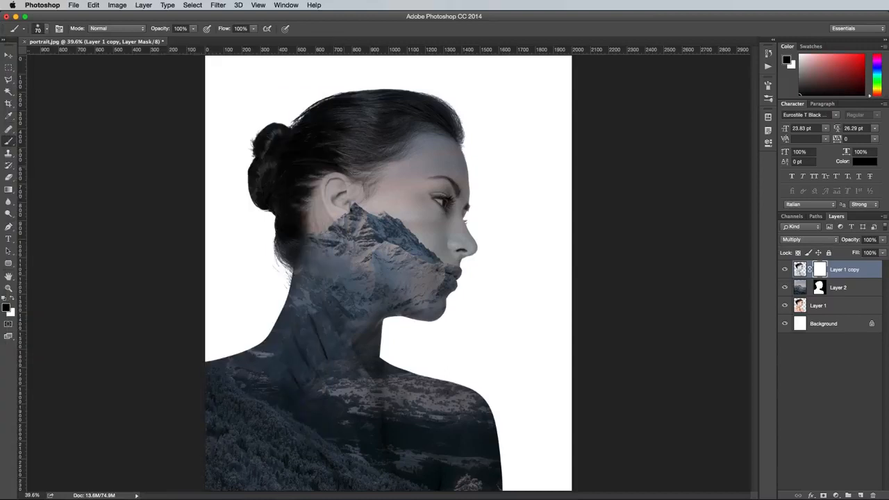
pyautogui.press(']')
pyautogui.press(']')
pyautogui.press(']')
pyautogui.press(']')
pyautogui.press(']')
pyautogui.press(']')
pyautogui.press(']')
pyautogui.press(']')
pyautogui.press(']')
pyautogui.press(']')
pyautogui.press(']')
pyautogui.press(']')
pyautogui.press(']')
pyautogui.moveTo(312, 144)
pyautogui.mouseDown()
pyautogui.moveTo(258, 153)
pyautogui.moveTo(243, 174)
pyautogui.moveTo(309, 103)
pyautogui.moveTo(380, 79)
pyautogui.moveTo(362, 92)
pyautogui.moveTo(423, 92)
pyautogui.moveTo(457, 110)
pyautogui.moveTo(388, 99)
pyautogui.moveTo(338, 125)
pyautogui.moveTo(334, 179)
pyautogui.moveTo(264, 241)
pyautogui.mouseUp()
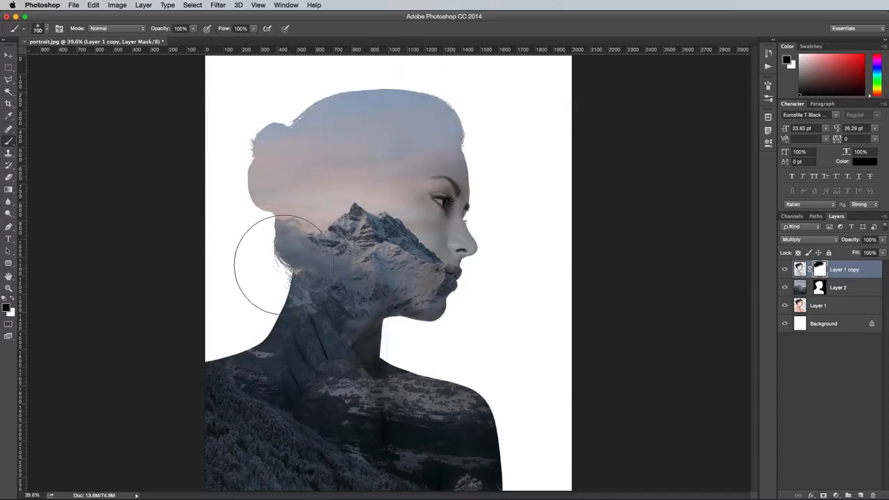
pyautogui.moveTo(246, 359)
pyautogui.mouseDown()
pyautogui.moveTo(240, 460)
pyautogui.moveTo(329, 433)
pyautogui.moveTo(288, 399)
pyautogui.moveTo(300, 343)
pyautogui.moveTo(368, 430)
pyautogui.moveTo(467, 442)
pyautogui.moveTo(467, 450)
pyautogui.moveTo(398, 419)
pyautogui.moveTo(311, 360)
pyautogui.moveTo(300, 294)
pyautogui.mouseUp()
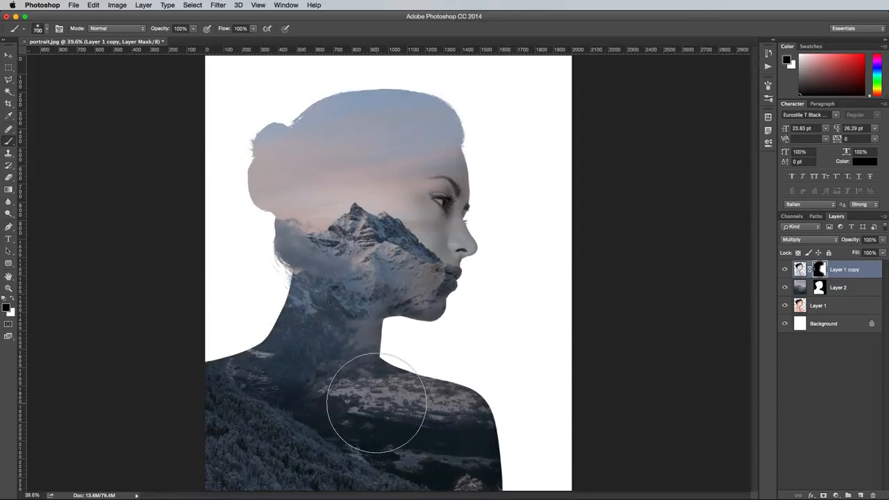
# Lower the opacity of Layer 1 copy to 65% and deselect the layers
pyautogui.click(881, 241)
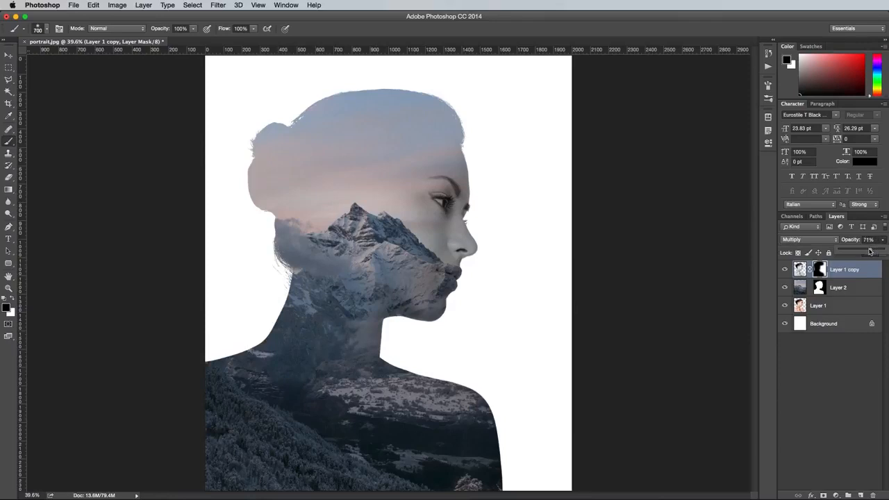
pyautogui.moveTo(869, 252); pyautogui.dragTo(867, 251)
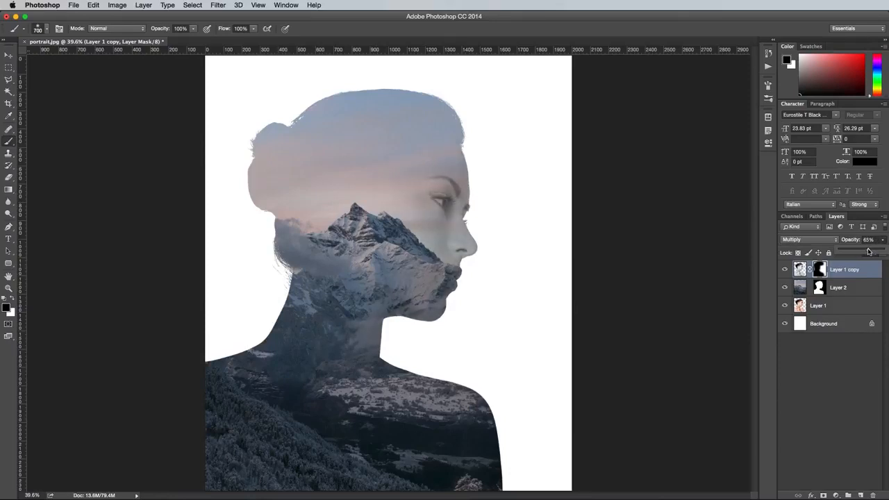
pyautogui.click(820, 270)
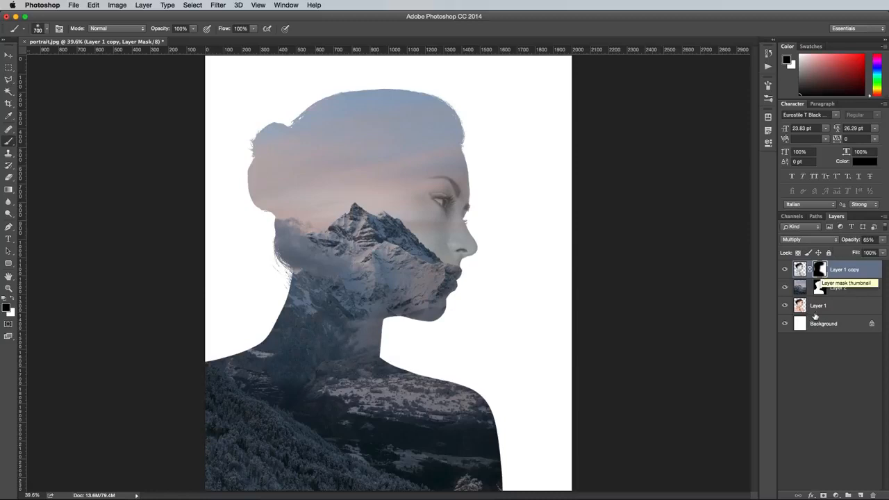
pyautogui.click(805, 358)
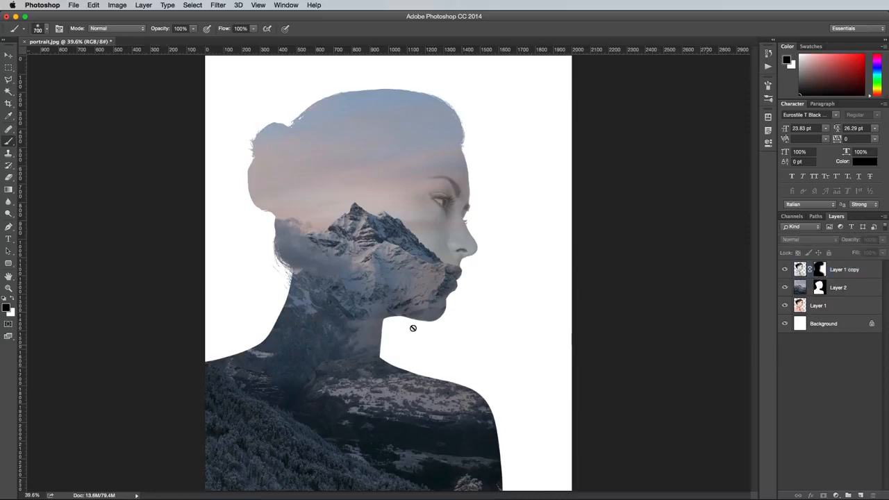
# Set the foreground to the pale blue-grey e0e4e9 and fill the Background layer with it
pyautogui.click(7, 308)
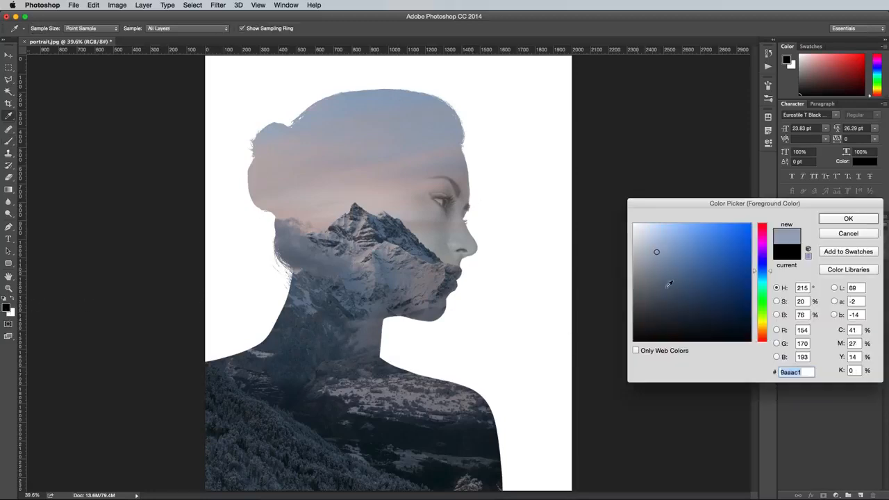
pyautogui.moveTo(656, 252); pyautogui.dragTo(638, 233)
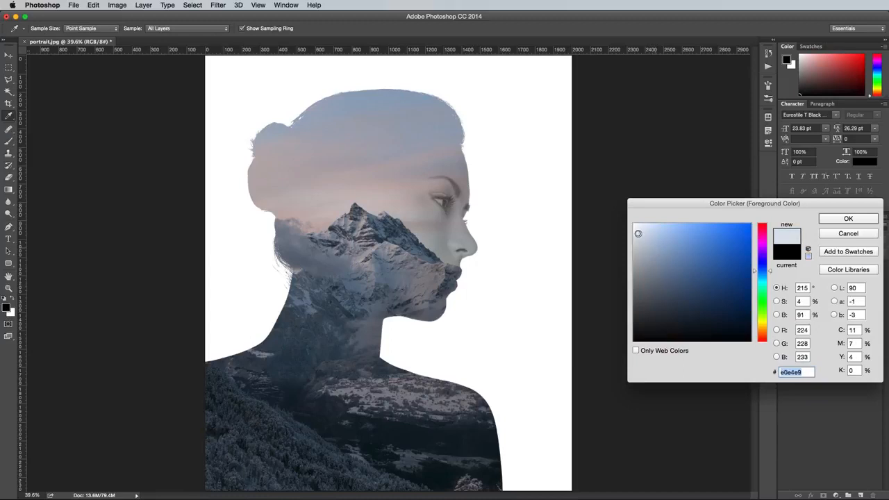
pyautogui.click(860, 219)
pyautogui.press('b')
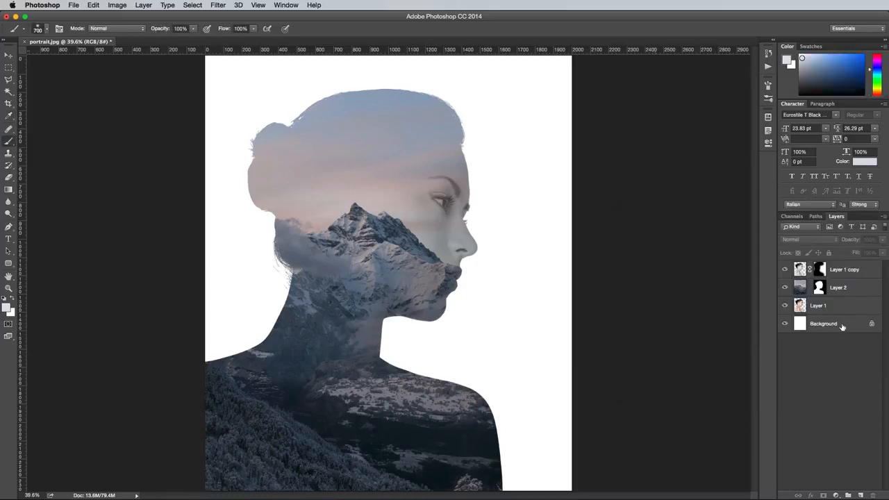
pyautogui.click(842, 324)
pyautogui.hotkey('alt', 'BackSpace')
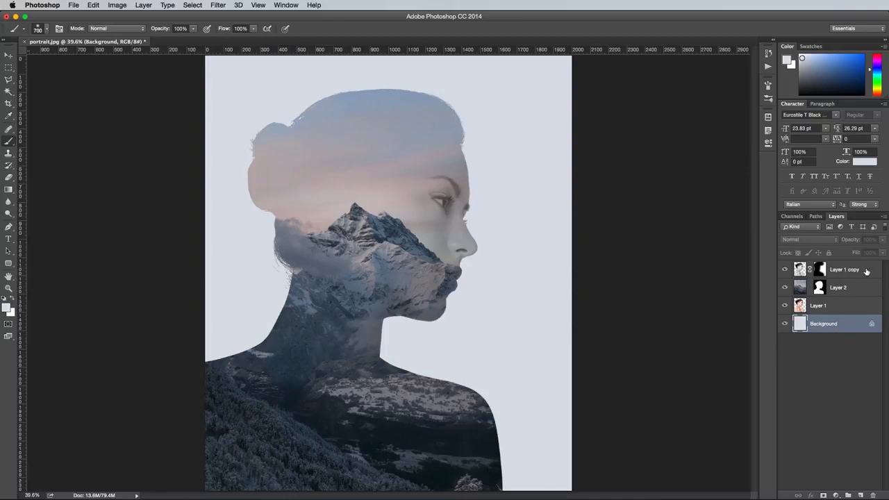
# Paste the landscape as a new layer at the top of the stack and apply a 250-pixel Gaussian Blur to it
pyautogui.press('super+v')
pyautogui.moveTo(856, 331); pyautogui.dragTo(846, 270)
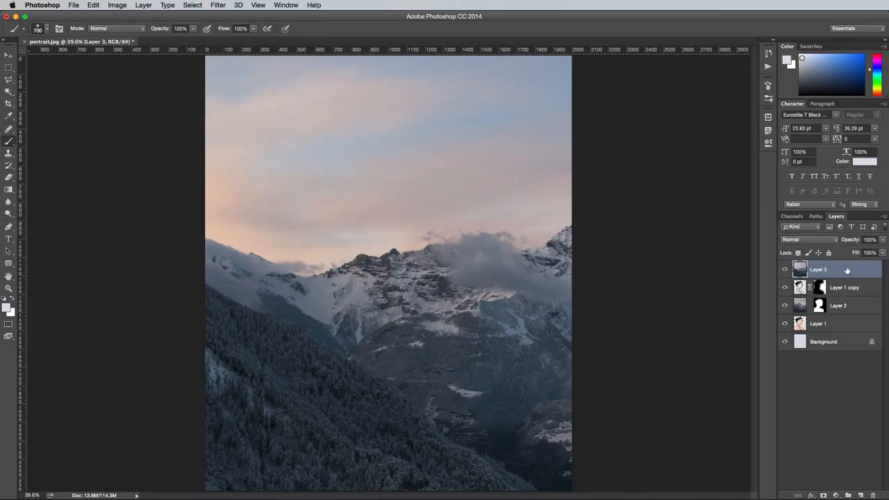
pyautogui.click(216, 5)
pyautogui.moveTo(277, 116)
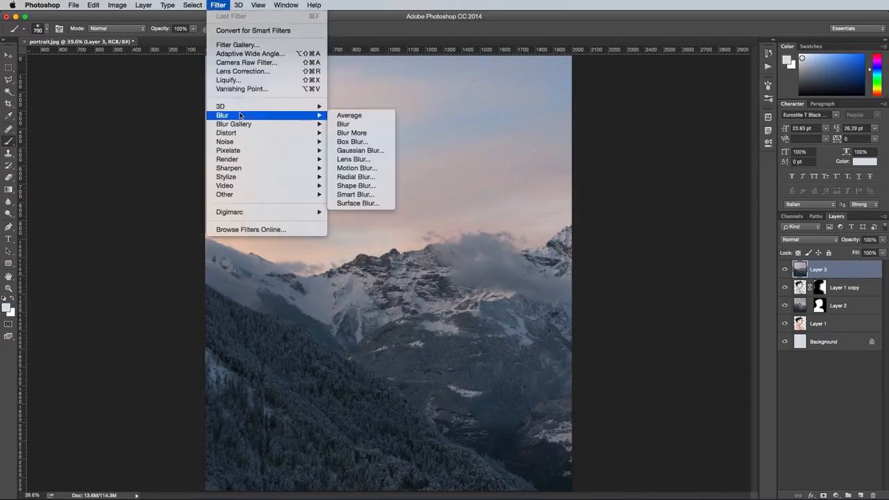
pyautogui.click(351, 150)
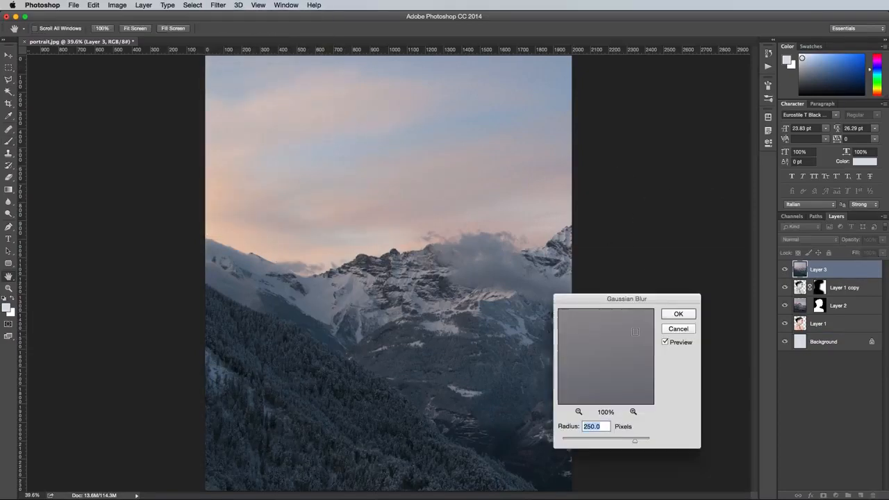
pyautogui.click(677, 314)
# Mask the blurred landscape, paint it away over and around the silhouette with a soft brush up to 1100 px, and reduce its opacity to a faint tint
pyautogui.press('b')
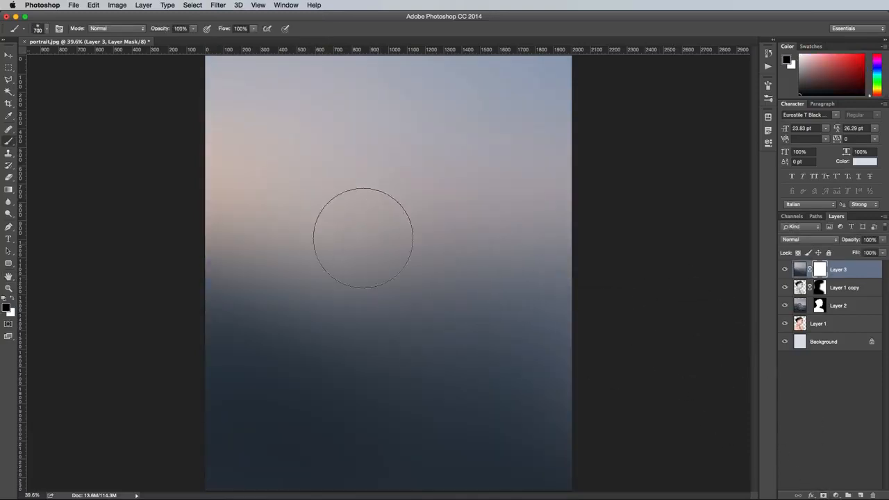
pyautogui.moveTo(371, 237)
pyautogui.mouseDown()
pyautogui.moveTo(349, 242)
pyautogui.moveTo(309, 234)
pyautogui.moveTo(412, 162)
pyautogui.moveTo(292, 370)
pyautogui.moveTo(365, 348)
pyautogui.mouseUp()
pyautogui.press(']')
pyautogui.press(']')
pyautogui.press(']')
pyautogui.press(']')
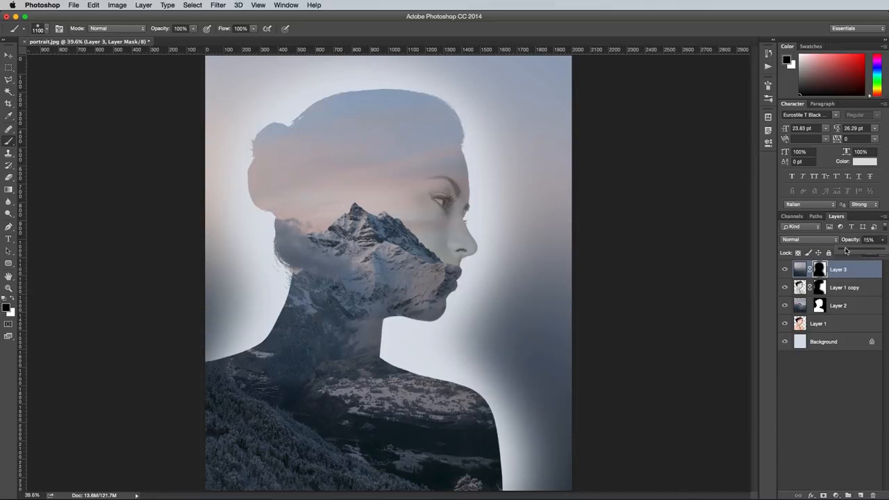
pyautogui.moveTo(846, 250)
pyautogui.mouseDown()
pyautogui.moveTo(833, 250)
pyautogui.moveTo(848, 253)
pyautogui.mouseUp()
# Add a Levels adjustment layer on top with input levels of 6, 0.93 and 240
pyautogui.click(835, 496)
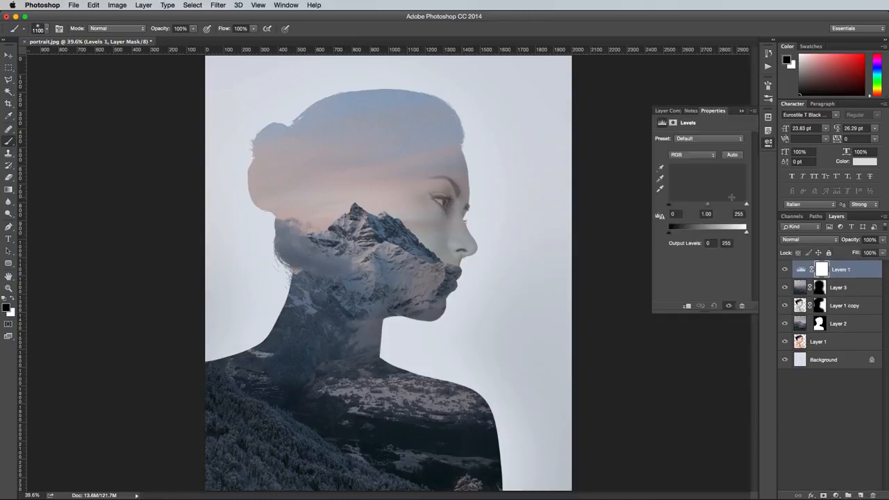
pyautogui.moveTo(746, 207); pyautogui.dragTo(743, 207)
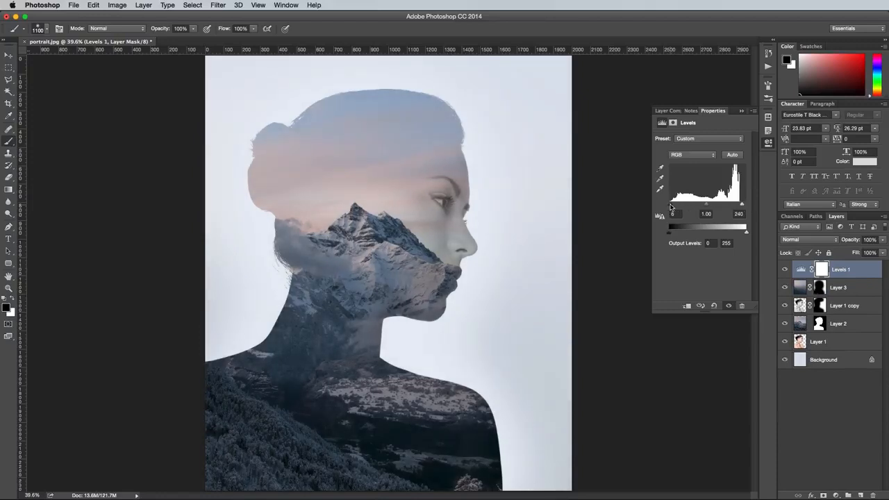
pyautogui.moveTo(707, 206); pyautogui.dragTo(711, 206)
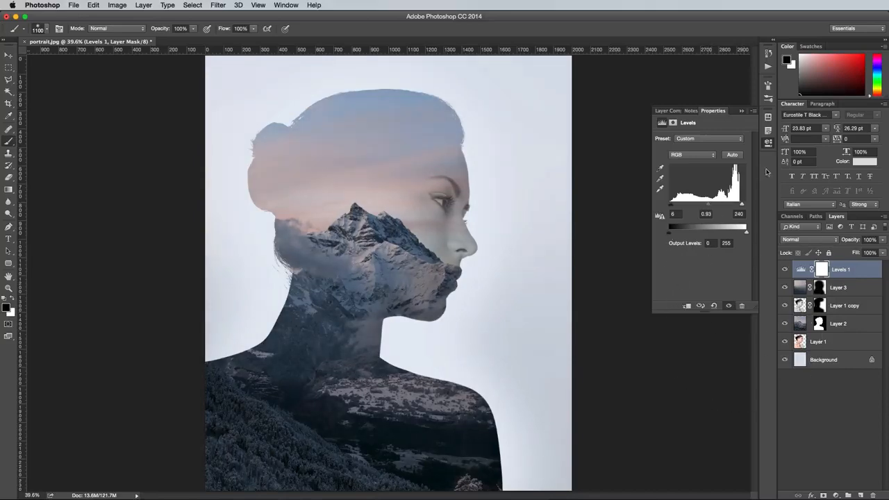
pyautogui.click(768, 143)
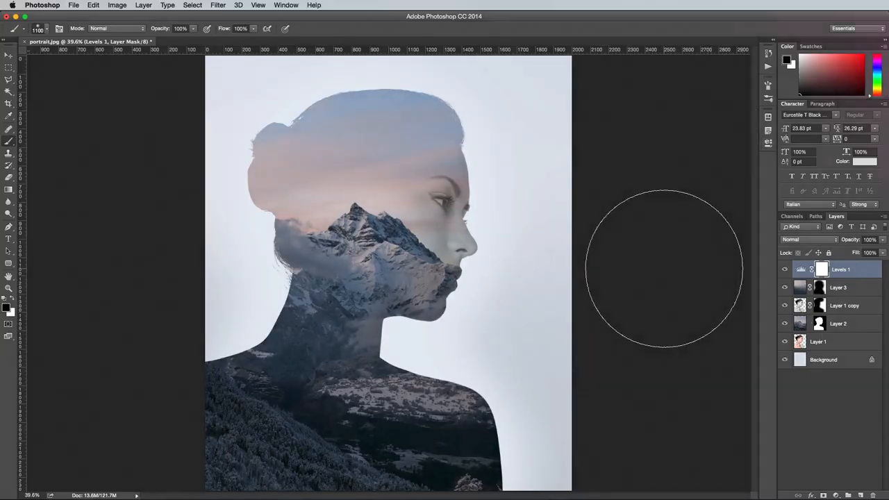